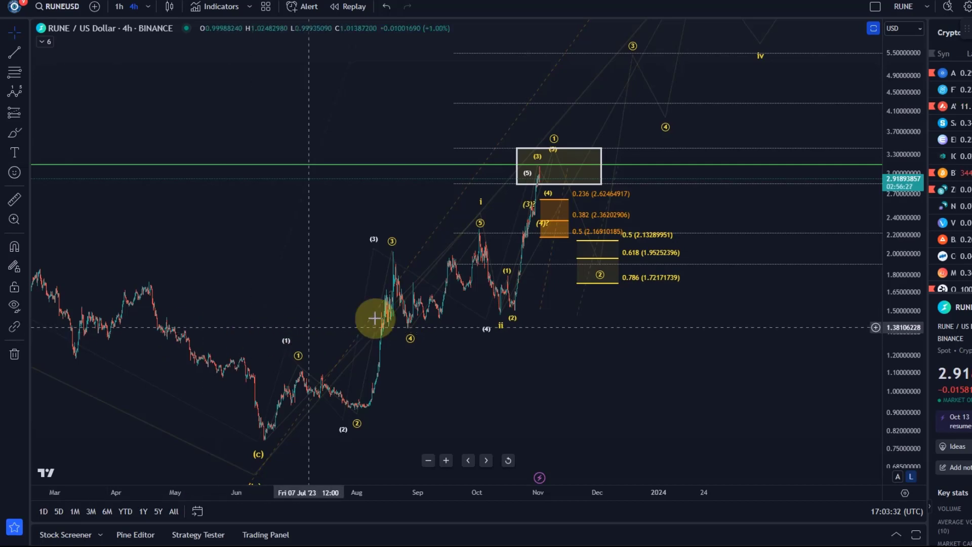
Pan up to the higher Fibonacci targets, then change the chart from 4h to 1 day
{"action": "scroll", "coordinate": [810, 260], "scroll_direction": "down", "scroll_amount": 2}
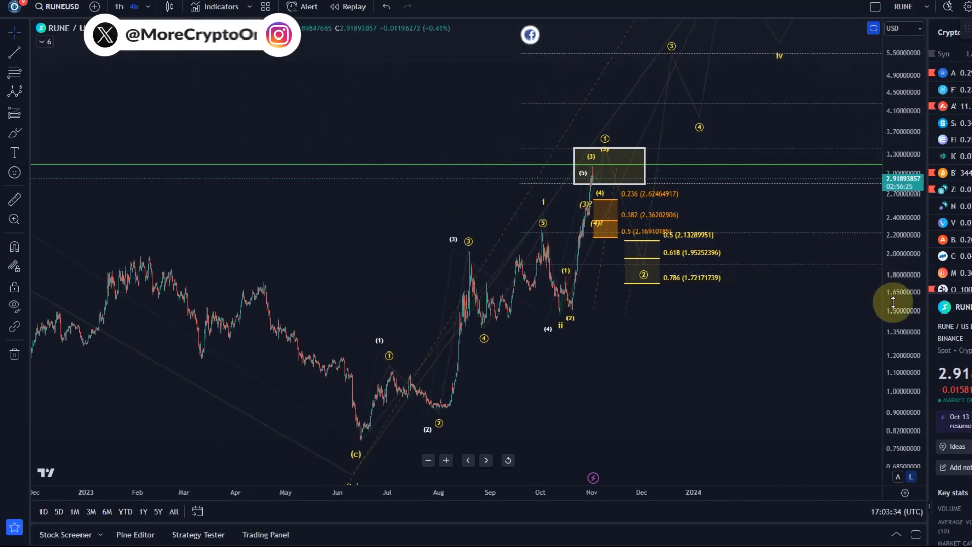
{"action": "left_click_drag", "start_coordinate": [733, 366], "coordinate": [577, 402]}
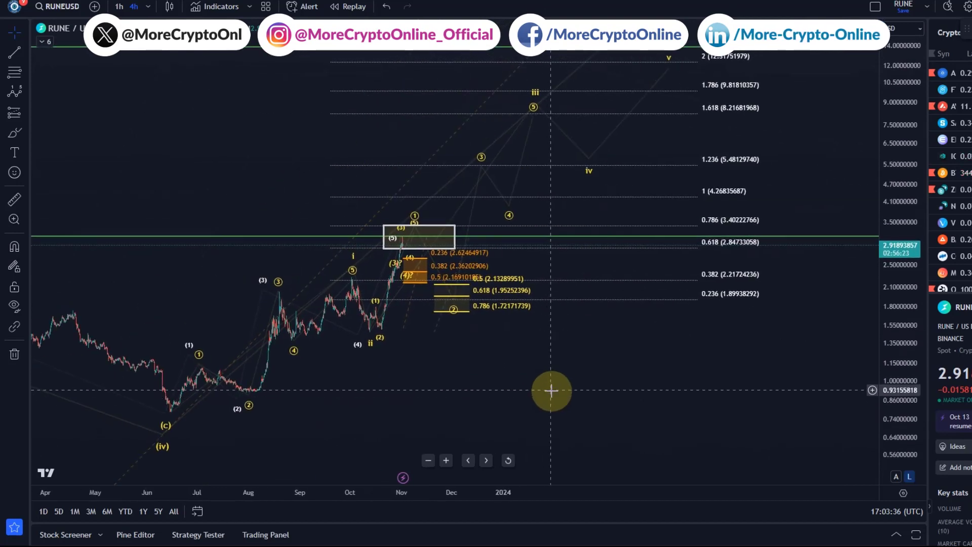
{"action": "left_click", "coordinate": [148, 6]}
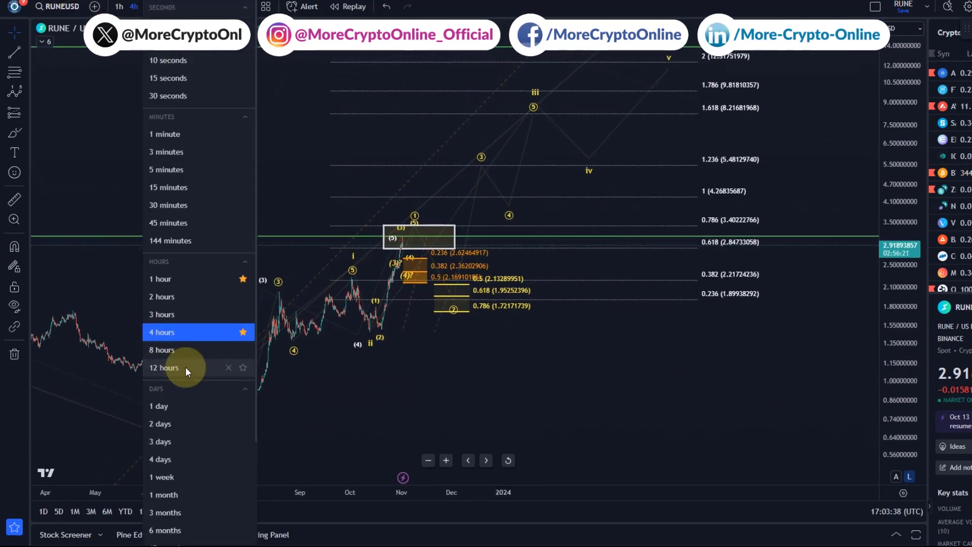
{"action": "left_click", "coordinate": [181, 411]}
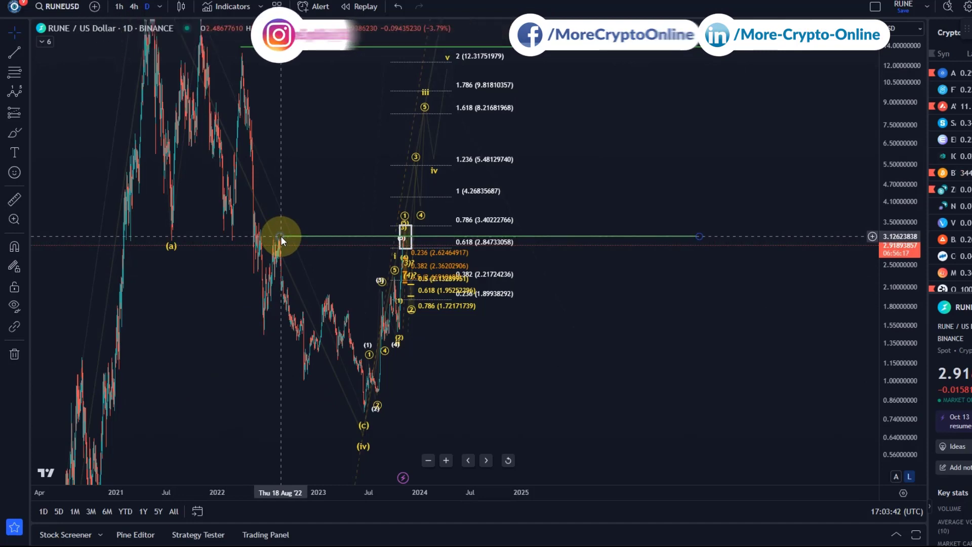
Zoom and pan the daily chart to center the 2023 rally and wave count
{"action": "scroll", "coordinate": [430, 391], "scroll_direction": "up", "scroll_amount": 3}
{"action": "left_click_drag", "start_coordinate": [402, 393], "coordinate": [768, 369]}
{"action": "scroll", "coordinate": [473, 326], "scroll_direction": "up", "scroll_amount": 2}
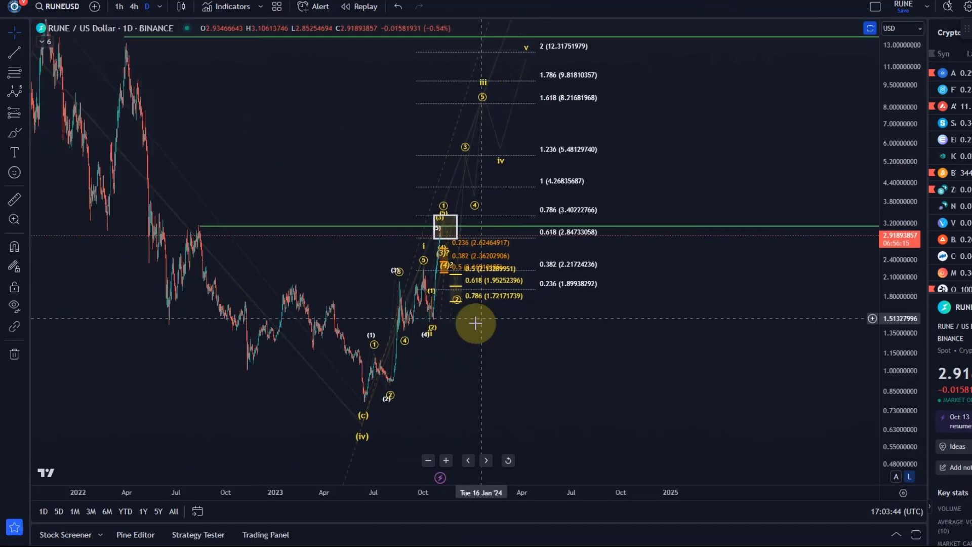
{"action": "left_click_drag", "start_coordinate": [473, 325], "coordinate": [586, 304]}
{"action": "scroll", "coordinate": [517, 341], "scroll_direction": "up", "scroll_amount": 2}
{"action": "left_click_drag", "start_coordinate": [516, 341], "coordinate": [701, 347]}
Select the Elliott wave count drawing and bring the June–November rally into view
{"action": "left_click", "coordinate": [375, 371]}
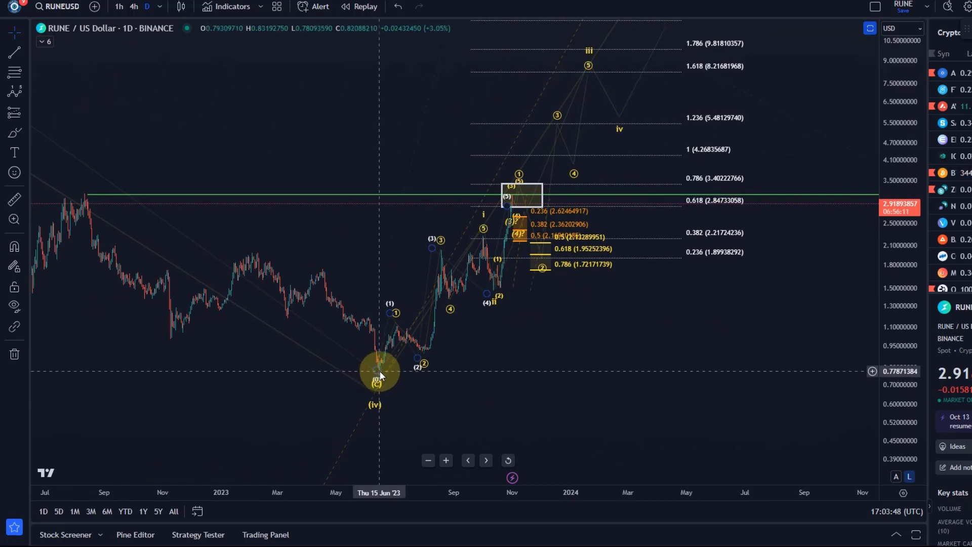
{"action": "left_click_drag", "start_coordinate": [379, 375], "coordinate": [516, 219]}
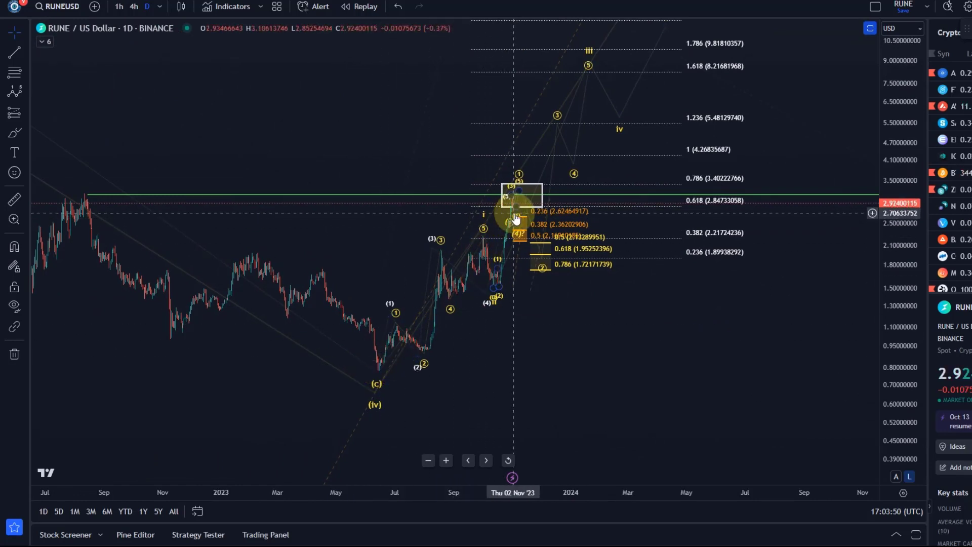
{"action": "scroll", "coordinate": [397, 214], "scroll_direction": "down", "scroll_amount": 3}
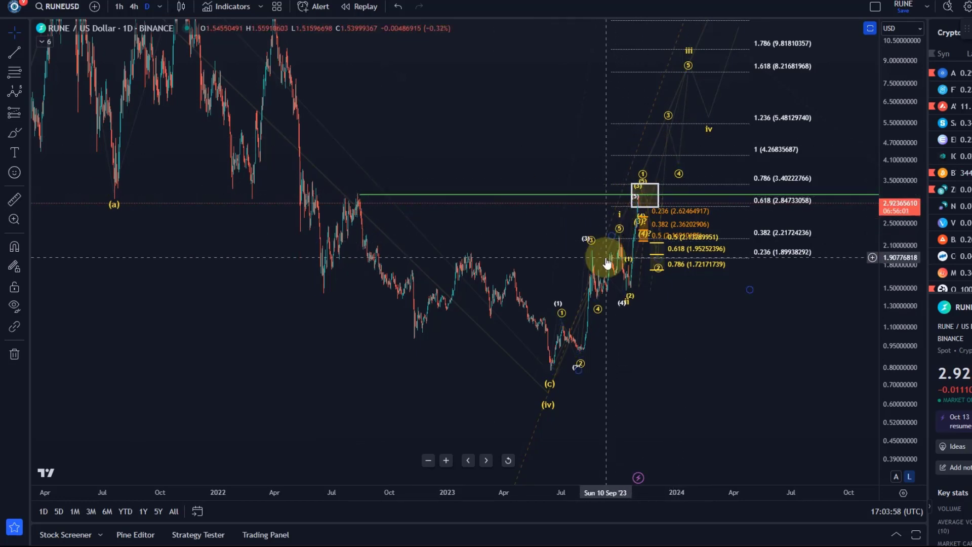
{"action": "scroll", "coordinate": [623, 260], "scroll_direction": "up", "scroll_amount": 5}
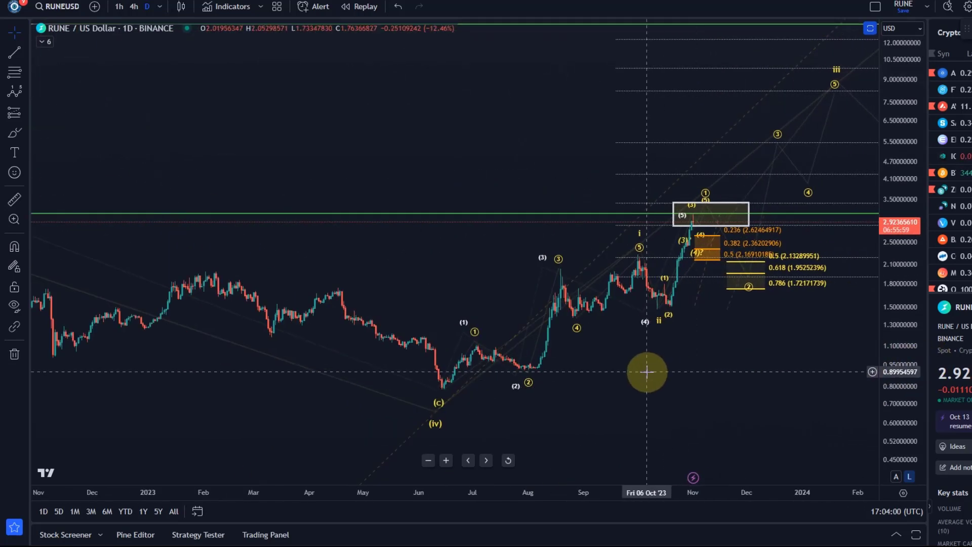
{"action": "left_click_drag", "start_coordinate": [647, 372], "coordinate": [482, 282]}
{"action": "left_click", "coordinate": [17, 135]}
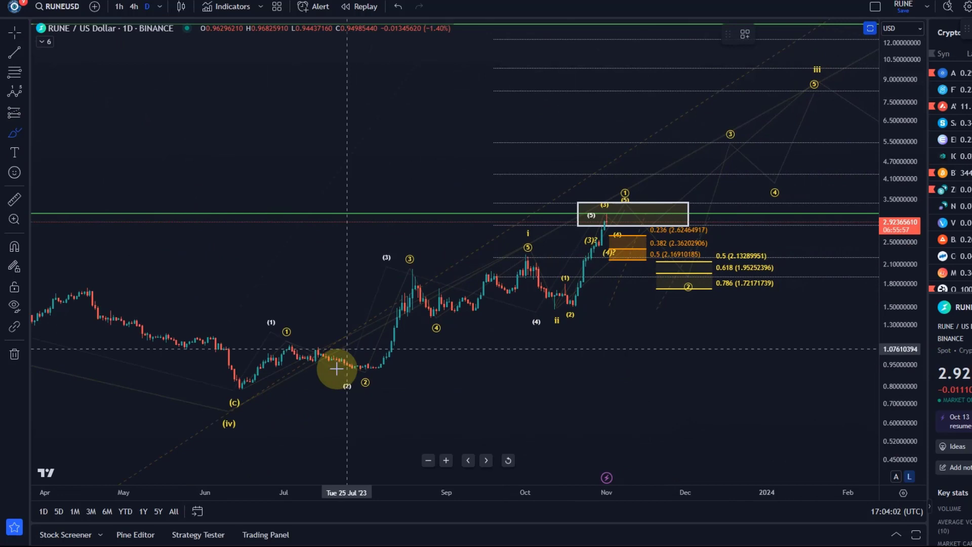
{"action": "mouse_move", "coordinate": [225, 410]}
{"action": "left_mouse_down"}
{"action": "mouse_move", "coordinate": [254, 374]}
{"action": "mouse_move", "coordinate": [330, 369]}
{"action": "mouse_move", "coordinate": [386, 305]}
{"action": "mouse_move", "coordinate": [411, 258]}
{"action": "mouse_move", "coordinate": [495, 303]}
{"action": "mouse_move", "coordinate": [523, 250]}
{"action": "mouse_move", "coordinate": [535, 303]}
{"action": "mouse_move", "coordinate": [579, 288]}
{"action": "mouse_move", "coordinate": [603, 326]}
{"action": "mouse_move", "coordinate": [527, 326]}
{"action": "mouse_move", "coordinate": [522, 297]}
{"action": "left_mouse_up"}
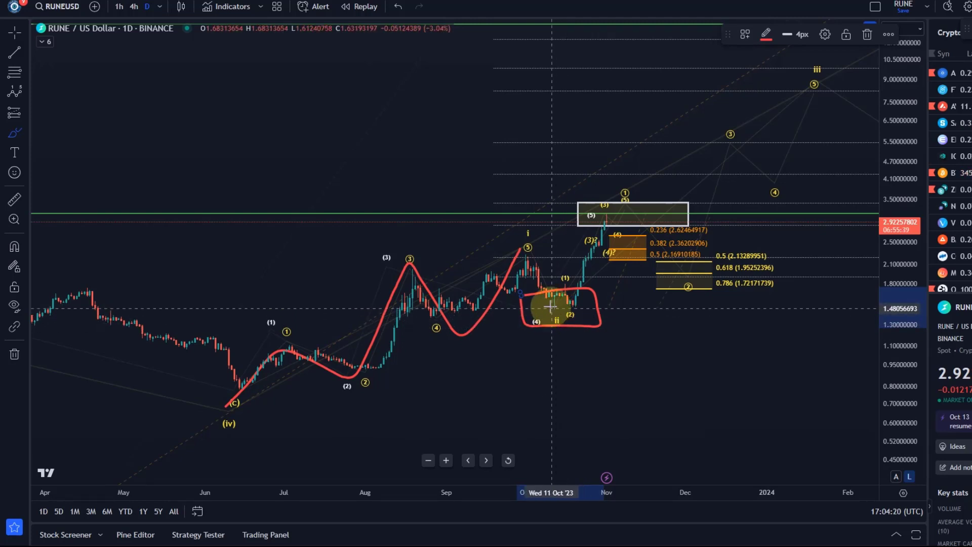
{"action": "mouse_move", "coordinate": [553, 310]}
{"action": "left_mouse_down"}
{"action": "mouse_move", "coordinate": [709, 184]}
{"action": "mouse_move", "coordinate": [811, 73]}
{"action": "left_mouse_up"}
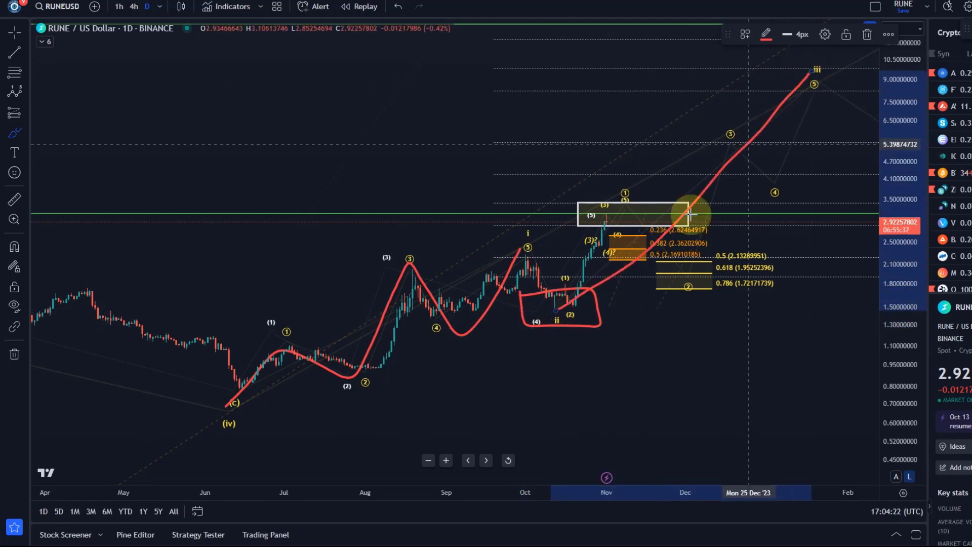
{"action": "left_click", "coordinate": [399, 7]}
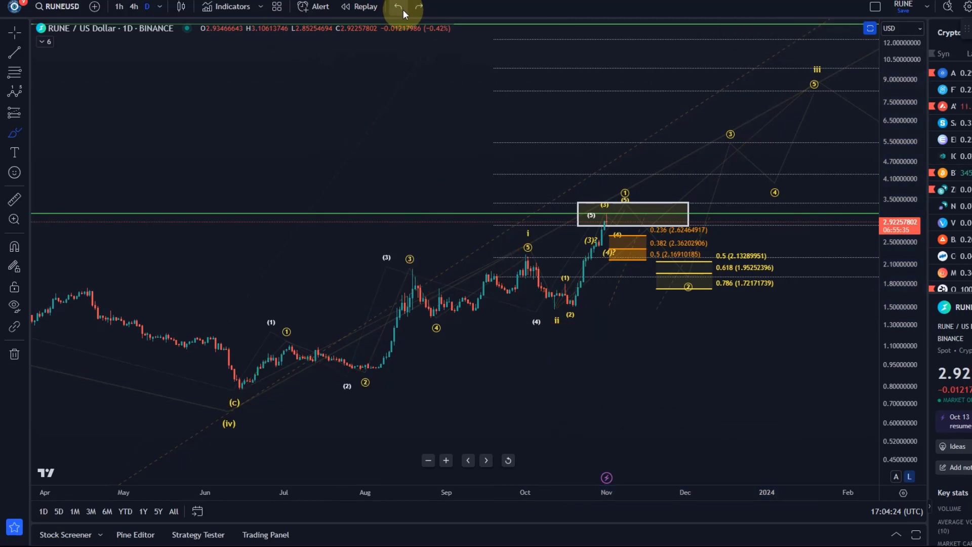
{"action": "left_click_drag", "start_coordinate": [601, 372], "coordinate": [436, 419]}
{"action": "scroll", "coordinate": [540, 426], "scroll_direction": "down", "scroll_amount": 3}
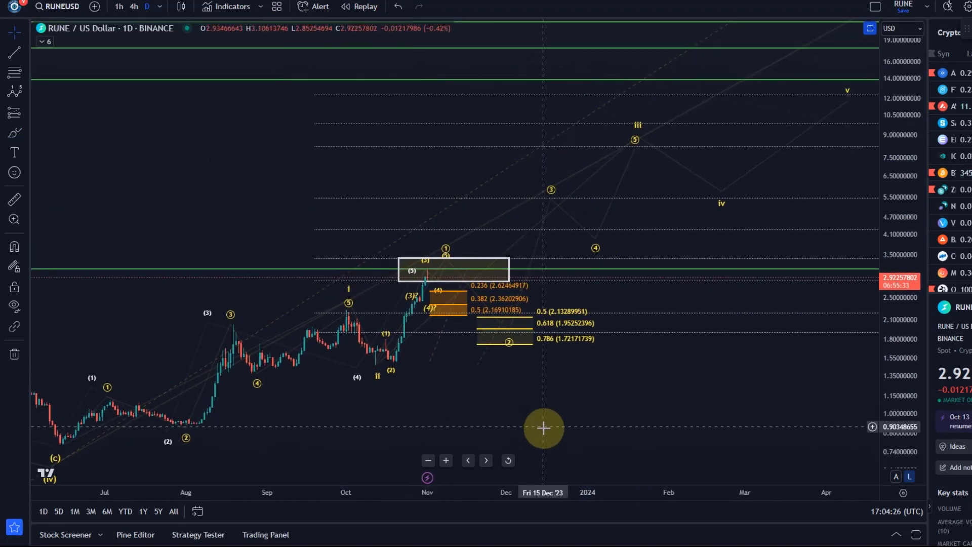
{"action": "left_click_drag", "start_coordinate": [542, 427], "coordinate": [330, 434]}
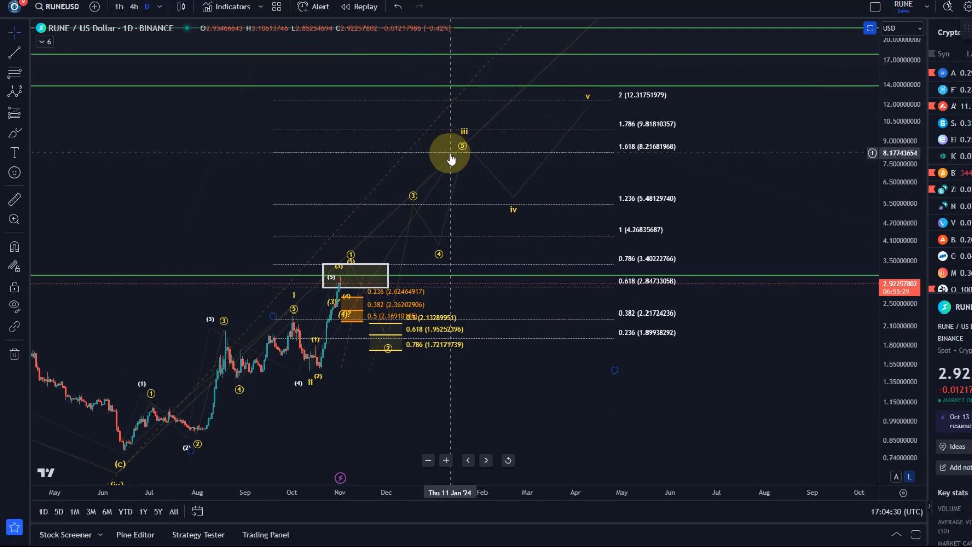
{"action": "left_click_drag", "start_coordinate": [401, 423], "coordinate": [641, 414]}
{"action": "scroll", "coordinate": [625, 428], "scroll_direction": "up", "scroll_amount": 5}
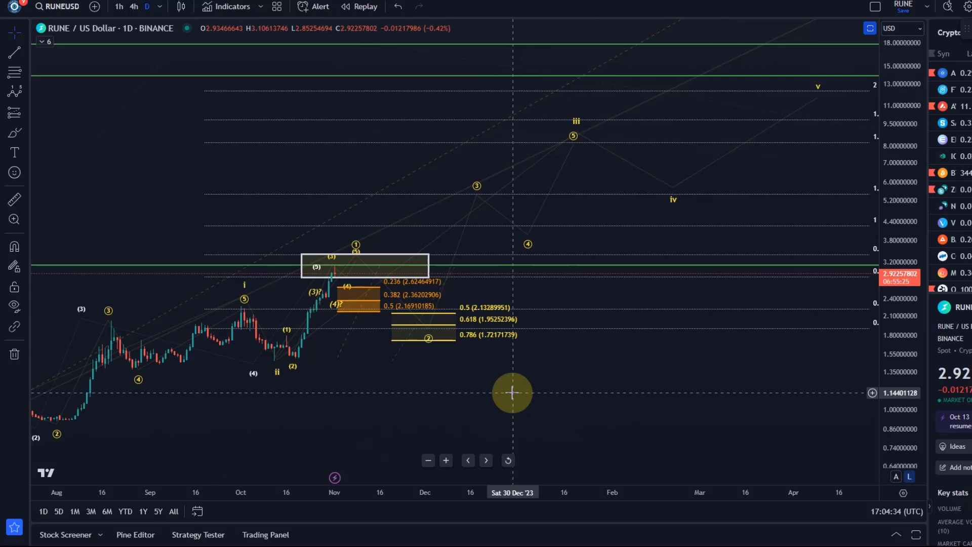
{"action": "left_click_drag", "start_coordinate": [513, 392], "coordinate": [627, 375]}
{"action": "left_click_drag", "start_coordinate": [889, 332], "coordinate": [471, 415]}
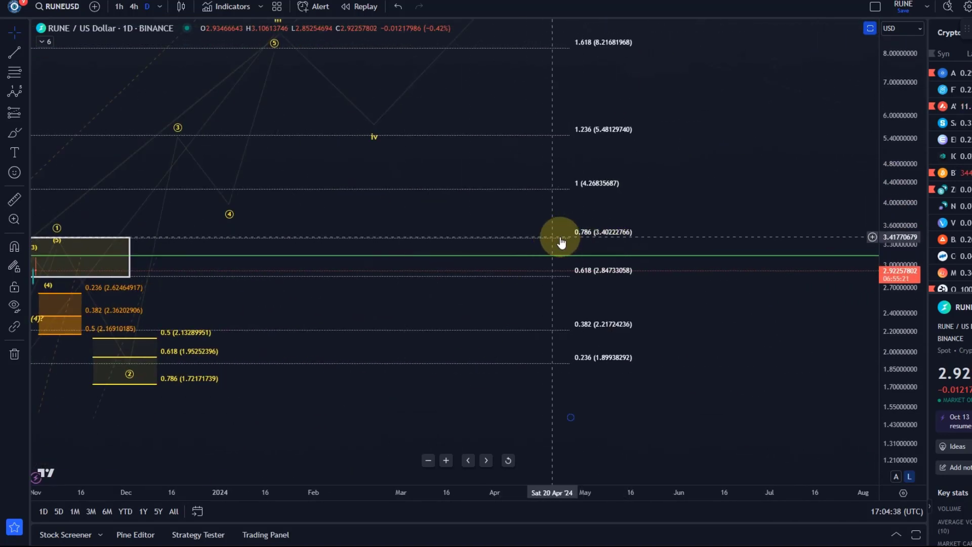
{"action": "left_click_drag", "start_coordinate": [304, 414], "coordinate": [627, 479]}
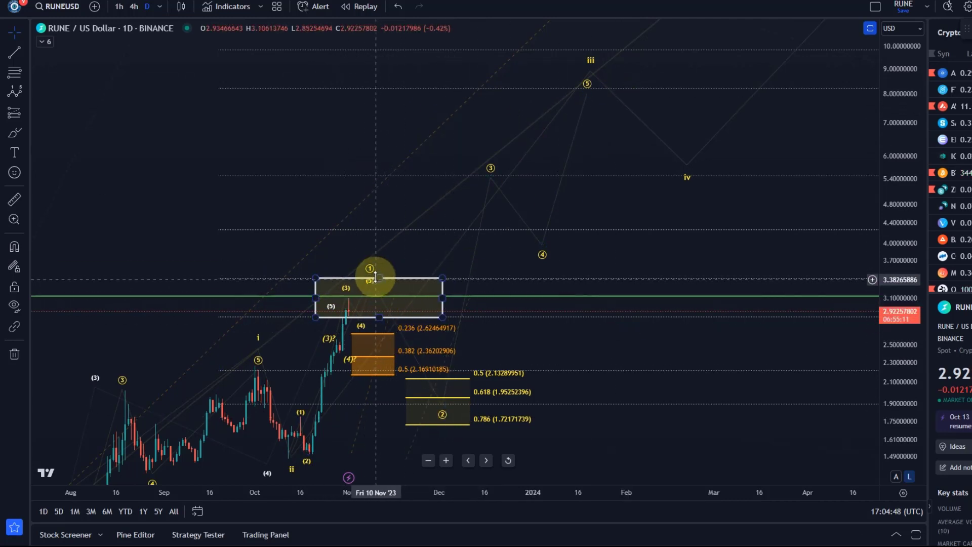
{"action": "left_click_drag", "start_coordinate": [187, 254], "coordinate": [300, 191]}
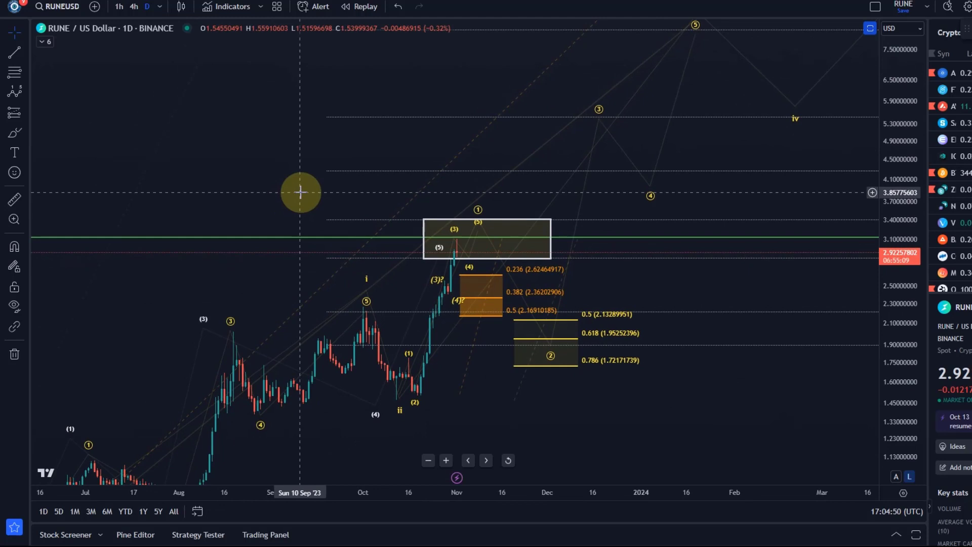
{"action": "scroll", "coordinate": [463, 191], "scroll_direction": "down", "scroll_amount": 2}
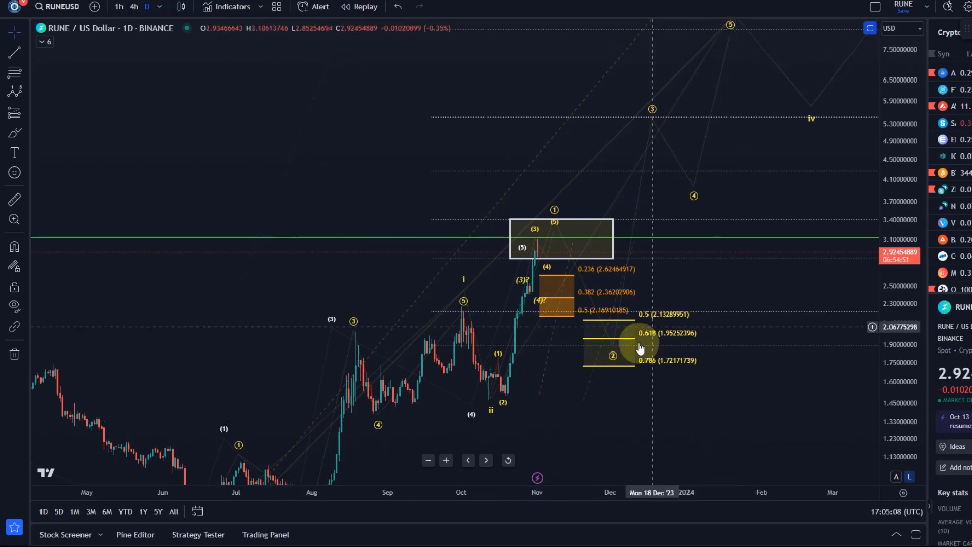
{"action": "left_click_drag", "start_coordinate": [906, 229], "coordinate": [871, 374]}
{"action": "scroll", "coordinate": [647, 336], "scroll_direction": "down", "scroll_amount": 3}
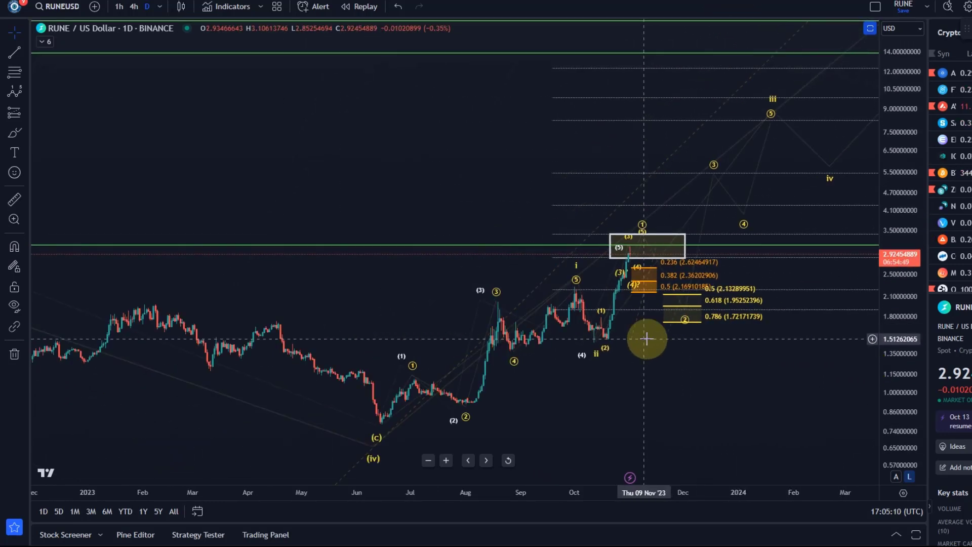
{"action": "left_click_drag", "start_coordinate": [762, 374], "coordinate": [571, 320]}
{"action": "left_click", "coordinate": [585, 310]}
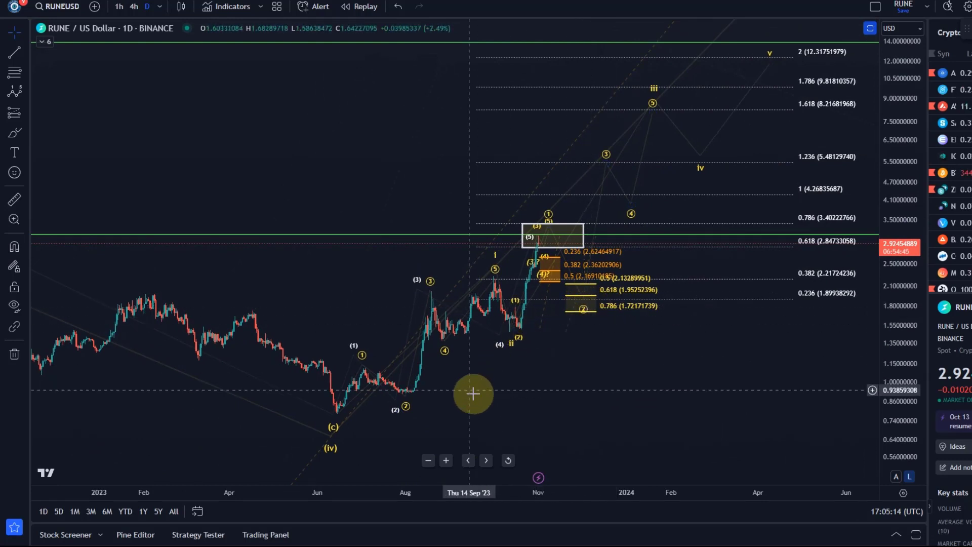
{"action": "left_click_drag", "start_coordinate": [879, 368], "coordinate": [922, 279]}
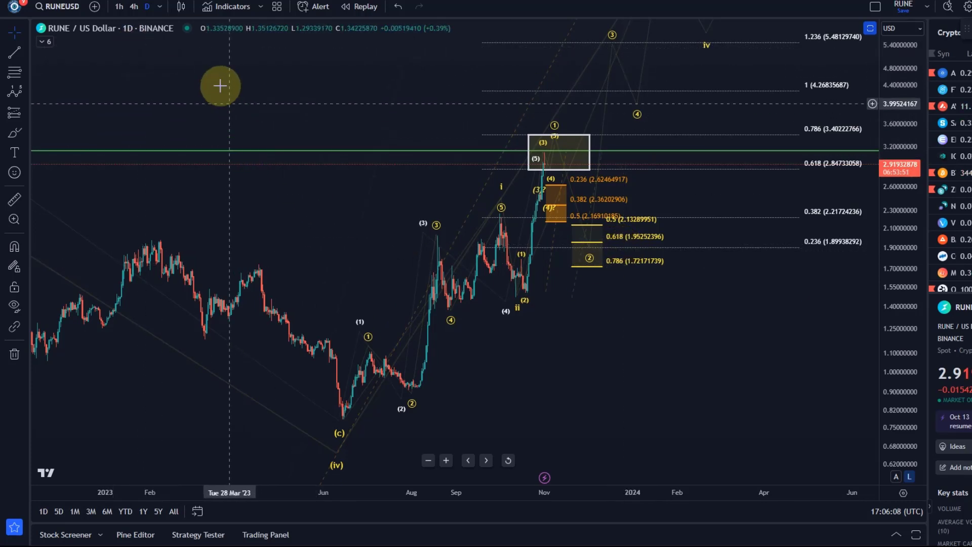
Return to the 4h timeframe and pan to show the full recent wave count
{"action": "left_click", "coordinate": [133, 7]}
{"action": "left_click_drag", "start_coordinate": [391, 271], "coordinate": [502, 425]}
{"action": "left_click_drag", "start_coordinate": [756, 438], "coordinate": [571, 409]}
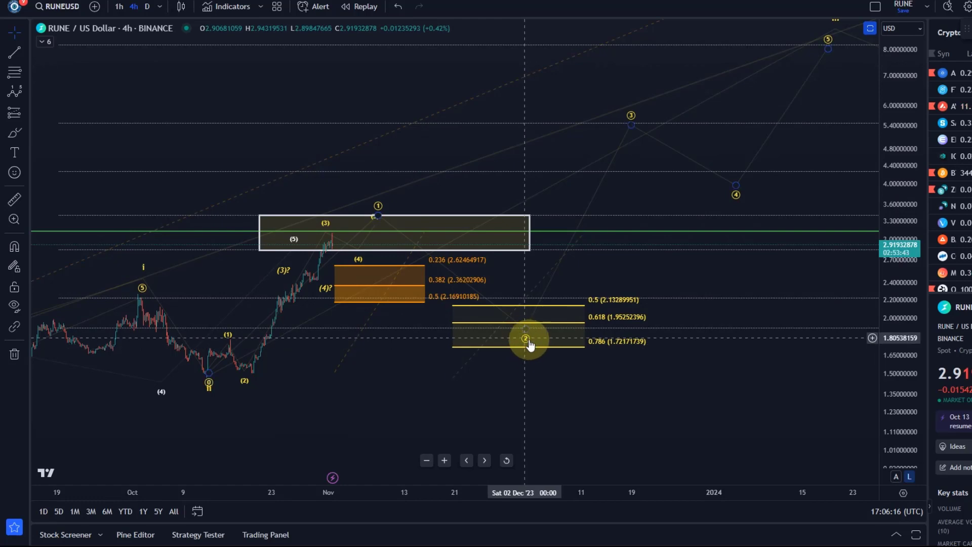
{"action": "scroll", "coordinate": [567, 390], "scroll_direction": "down", "scroll_amount": 5}
{"action": "left_click_drag", "start_coordinate": [592, 432], "coordinate": [554, 280]}
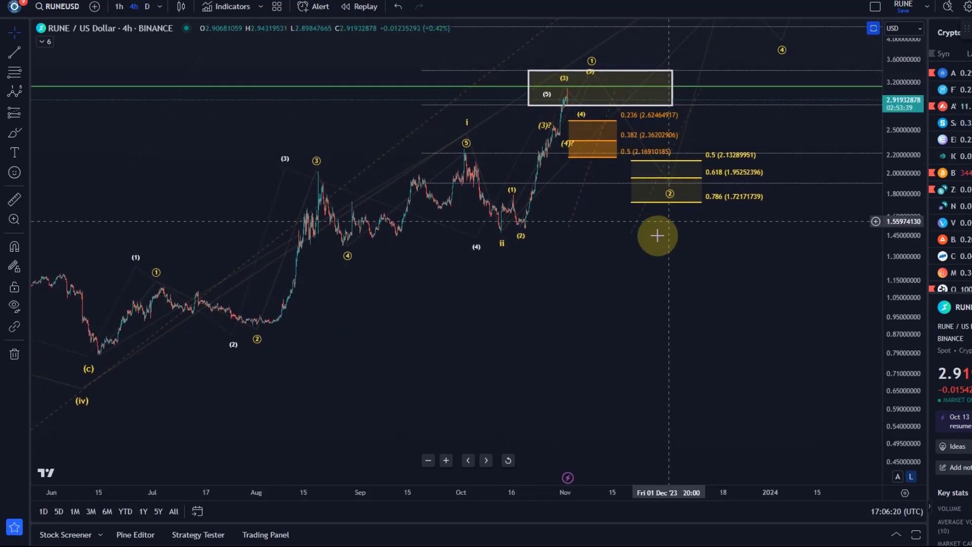
Draw a Fib retracement from near 0.79 and apply the 'Wave 2 retracements, yellow' template
{"action": "left_click", "coordinate": [21, 76]}
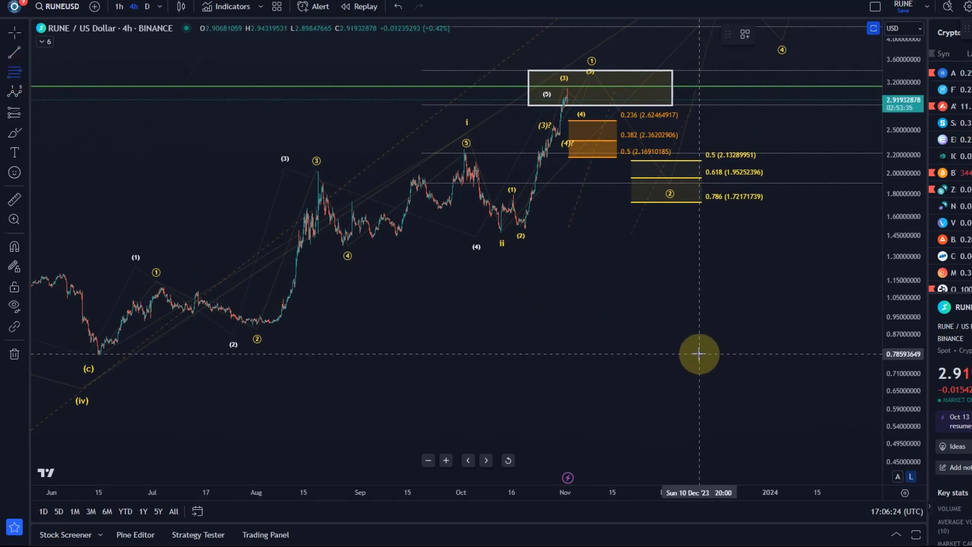
{"action": "left_click", "coordinate": [699, 354]}
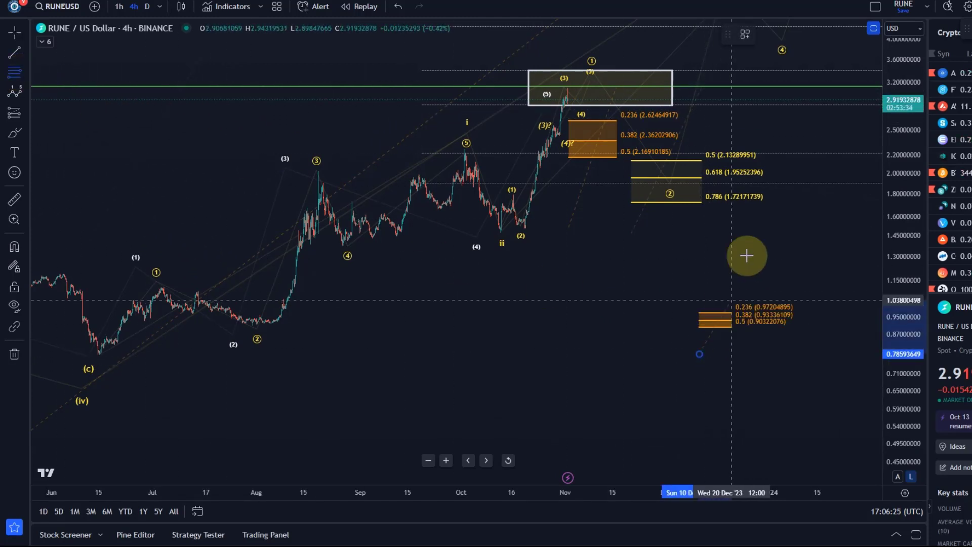
{"action": "left_click", "coordinate": [761, 88]}
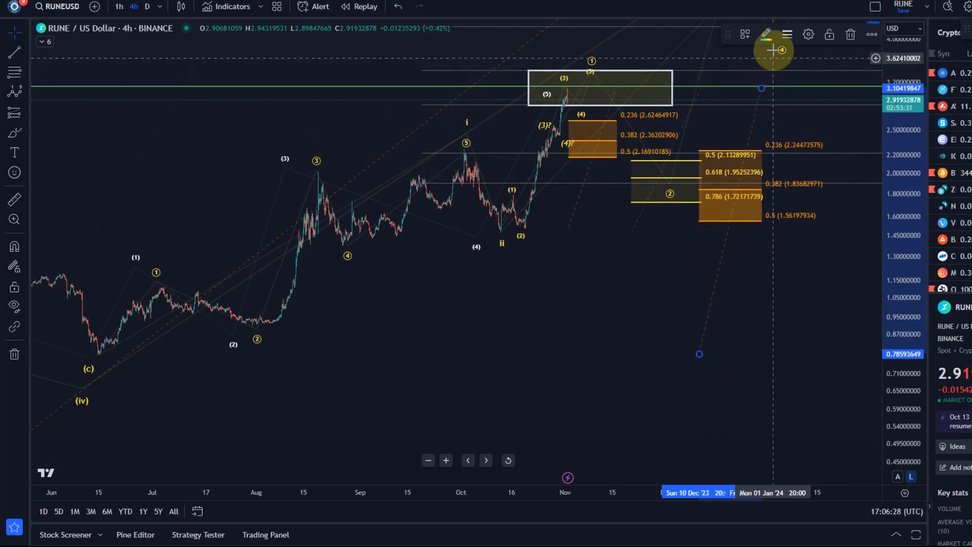
{"action": "left_click", "coordinate": [745, 35]}
{"action": "left_click", "coordinate": [799, 203]}
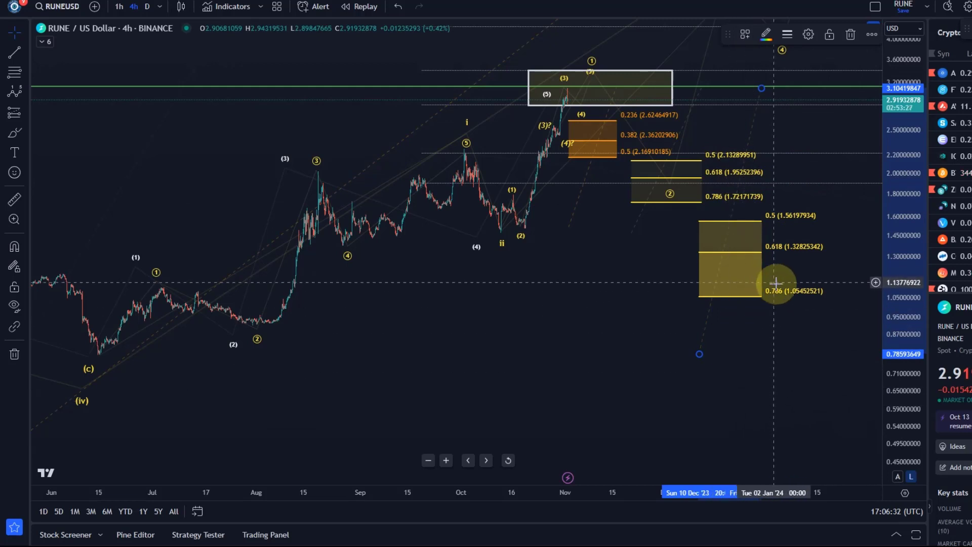
{"action": "left_click", "coordinate": [763, 313]}
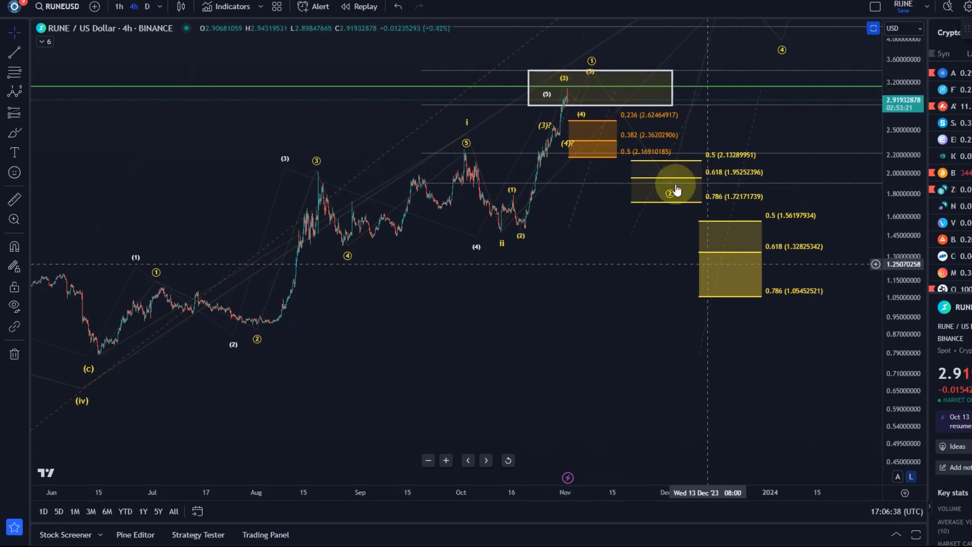
{"action": "scroll", "coordinate": [688, 319], "scroll_direction": "down", "scroll_amount": 3}
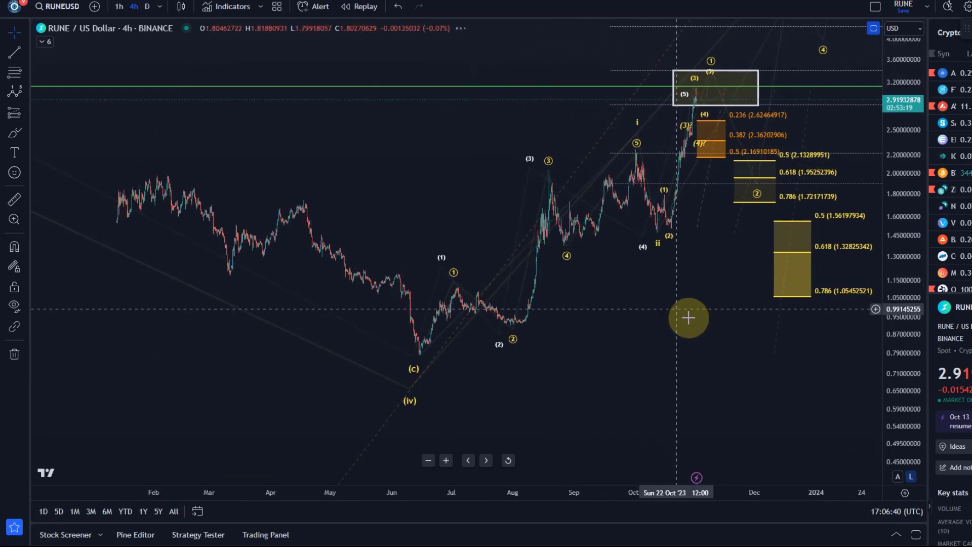
Delete the lower 1.56–1.05 Fibonacci retracement zone and pan onto the recent rally
{"action": "left_click_drag", "start_coordinate": [689, 319], "coordinate": [562, 350]}
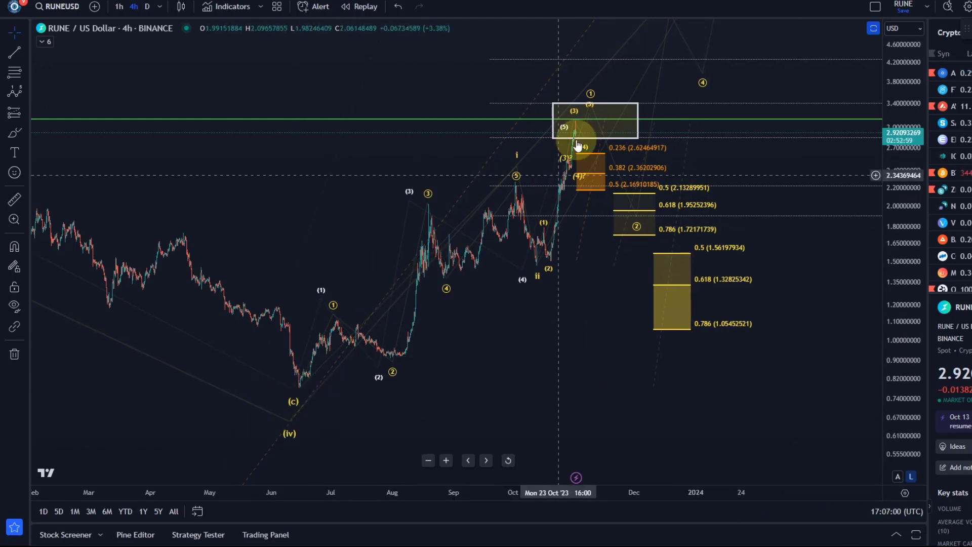
{"action": "left_click_drag", "start_coordinate": [724, 330], "coordinate": [711, 347]}
{"action": "key", "text": "Delete"}
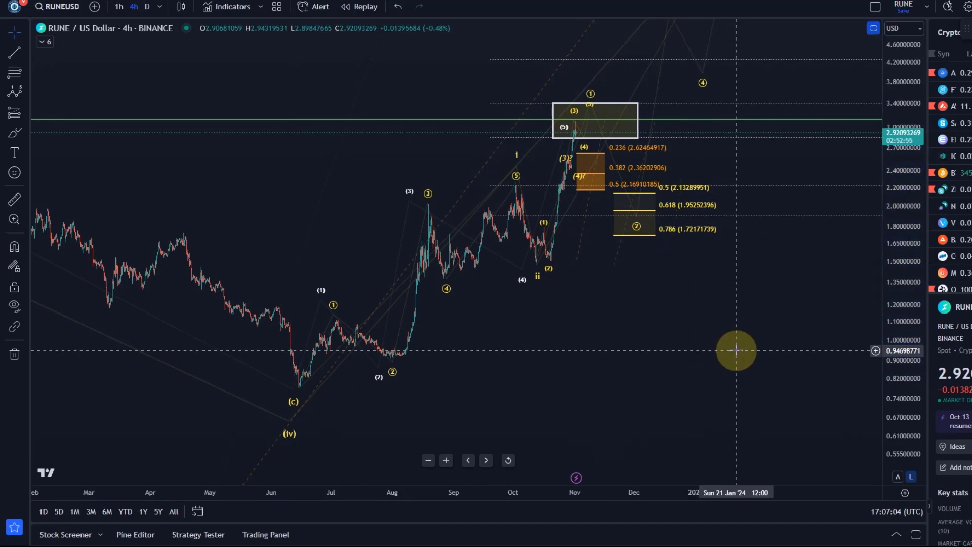
{"action": "left_click_drag", "start_coordinate": [737, 351], "coordinate": [684, 386]}
{"action": "scroll", "coordinate": [659, 398], "scroll_direction": "up", "scroll_amount": 3}
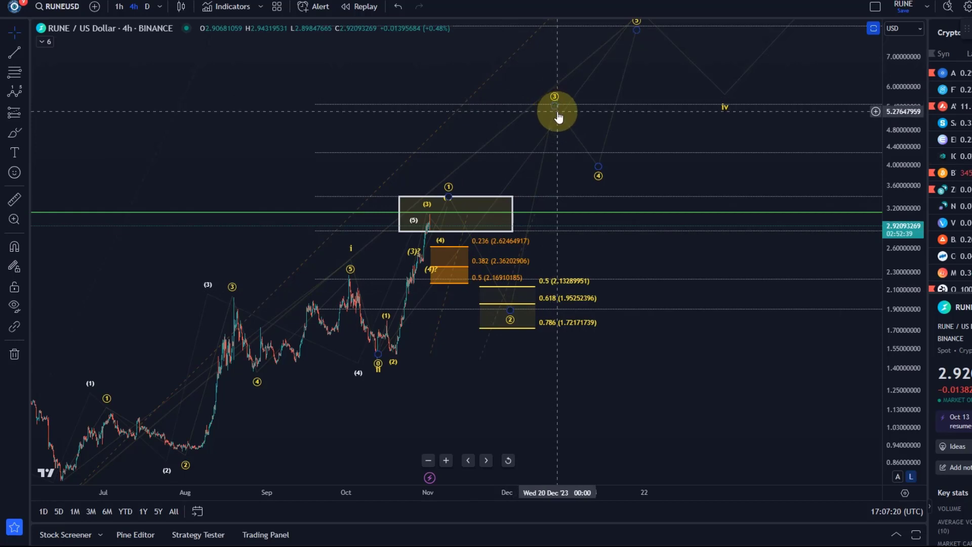
{"action": "scroll", "coordinate": [738, 378], "scroll_direction": "down", "scroll_amount": 2}
{"action": "left_click_drag", "start_coordinate": [738, 378], "coordinate": [469, 410]}
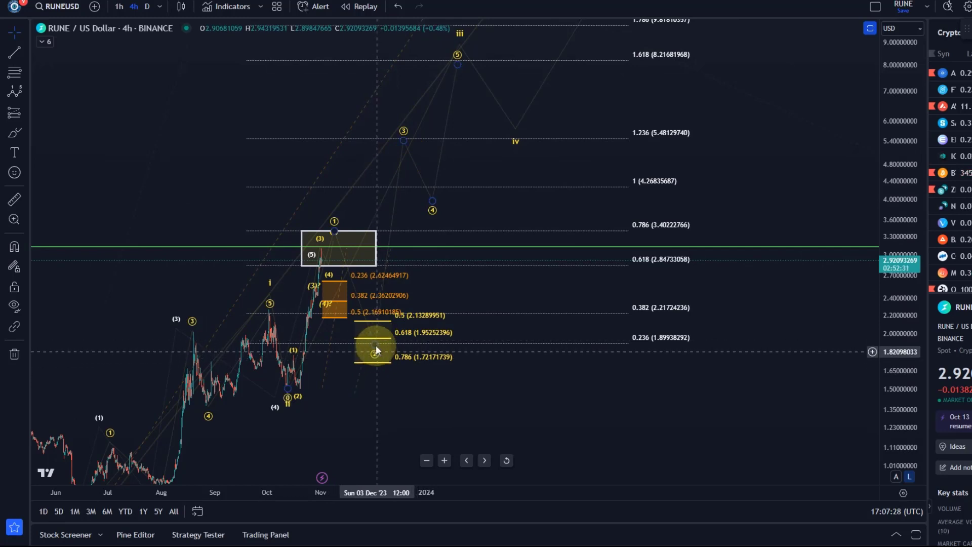
{"action": "left_click_drag", "start_coordinate": [461, 404], "coordinate": [582, 380]}
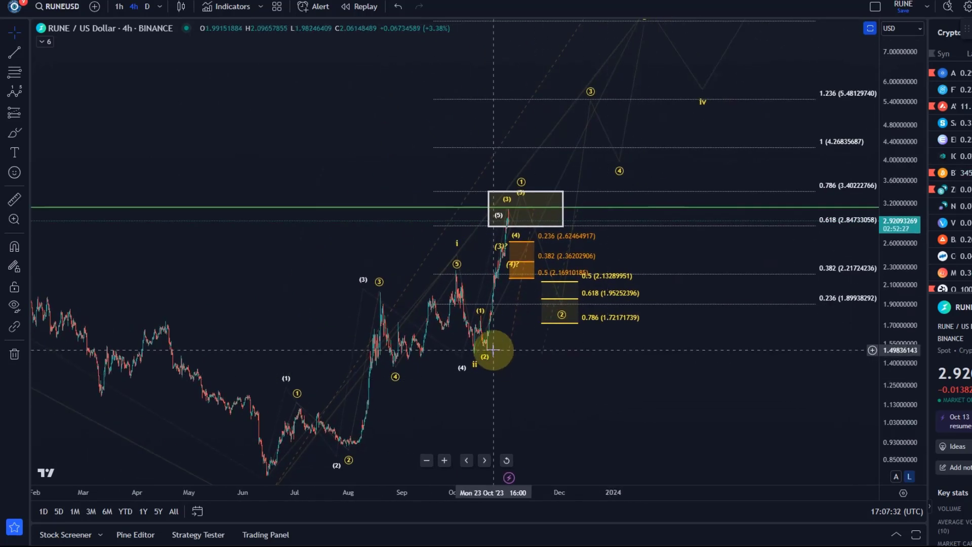
{"action": "left_click_drag", "start_coordinate": [505, 340], "coordinate": [812, 386]}
{"action": "scroll", "coordinate": [482, 409], "scroll_direction": "up", "scroll_amount": 5}
Stretch the price scale, pan to the recent rally, and select the micro wave count
{"action": "scroll", "coordinate": [554, 383], "scroll_direction": "up", "scroll_amount": 3}
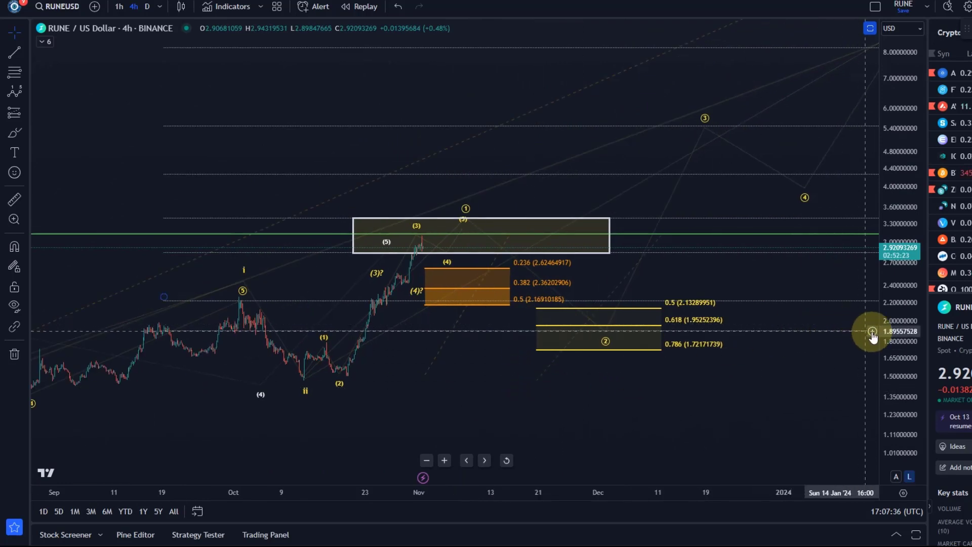
{"action": "left_click_drag", "start_coordinate": [900, 341], "coordinate": [884, 112]}
{"action": "left_click", "coordinate": [556, 282]}
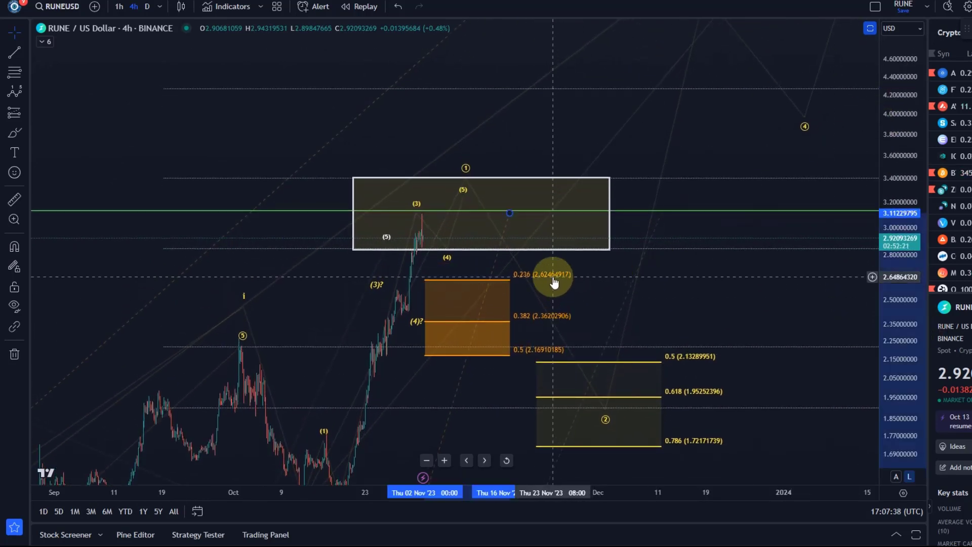
{"action": "left_click_drag", "start_coordinate": [326, 224], "coordinate": [408, 363]}
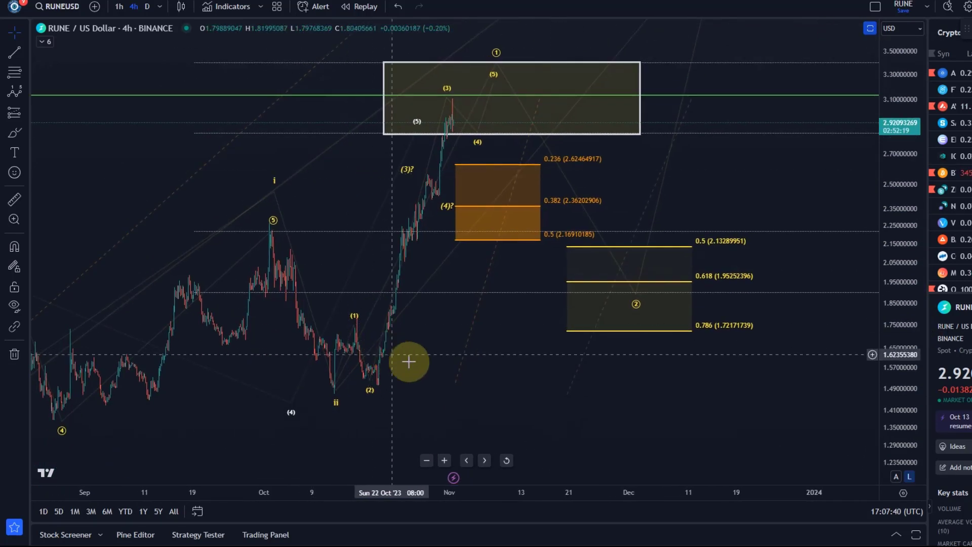
{"action": "left_click_drag", "start_coordinate": [453, 389], "coordinate": [428, 428]}
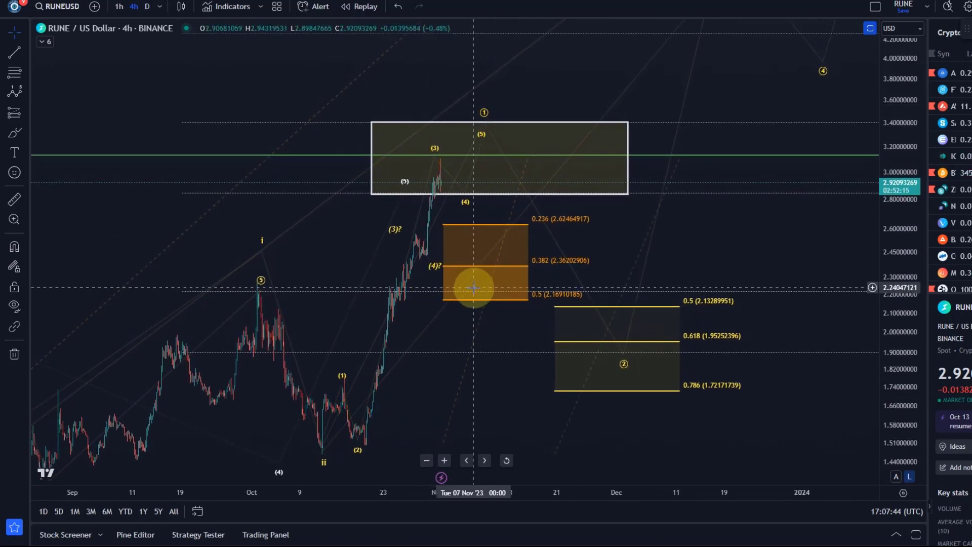
{"action": "left_click", "coordinate": [504, 301]}
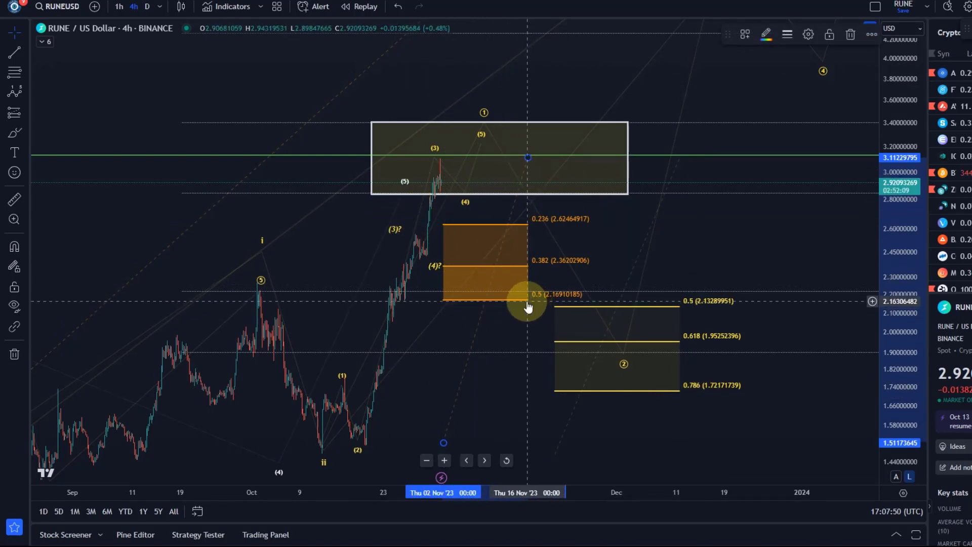
Drag micro wave (4) onto the 0.382 level and move (5) later in time
{"action": "mouse_move", "coordinate": [464, 204]}
{"action": "left_mouse_down"}
{"action": "mouse_move", "coordinate": [482, 274]}
{"action": "mouse_move", "coordinate": [519, 308]}
{"action": "left_mouse_up"}
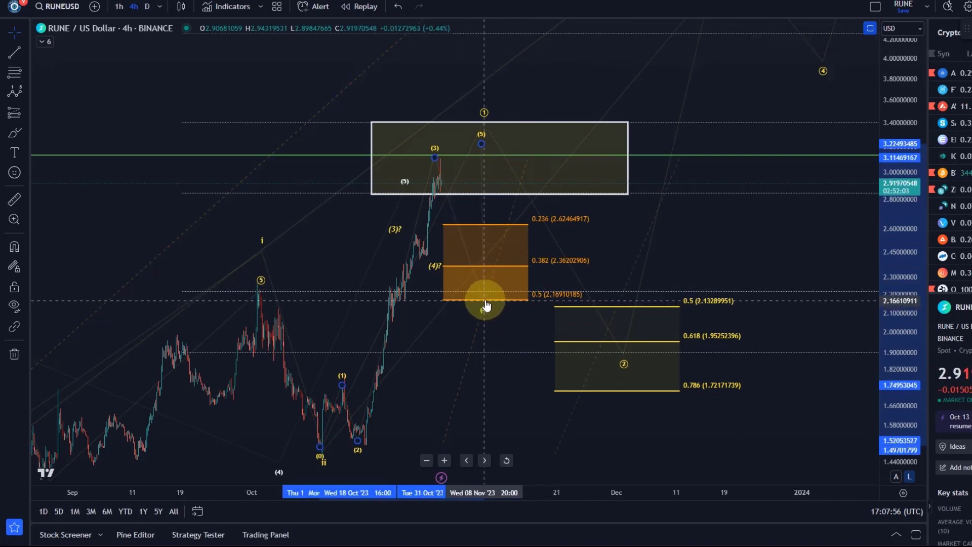
{"action": "mouse_move", "coordinate": [488, 301]}
{"action": "left_mouse_down"}
{"action": "mouse_move", "coordinate": [515, 272]}
{"action": "mouse_move", "coordinate": [629, 354]}
{"action": "mouse_move", "coordinate": [477, 260]}
{"action": "mouse_move", "coordinate": [504, 263]}
{"action": "mouse_move", "coordinate": [474, 265]}
{"action": "left_mouse_up"}
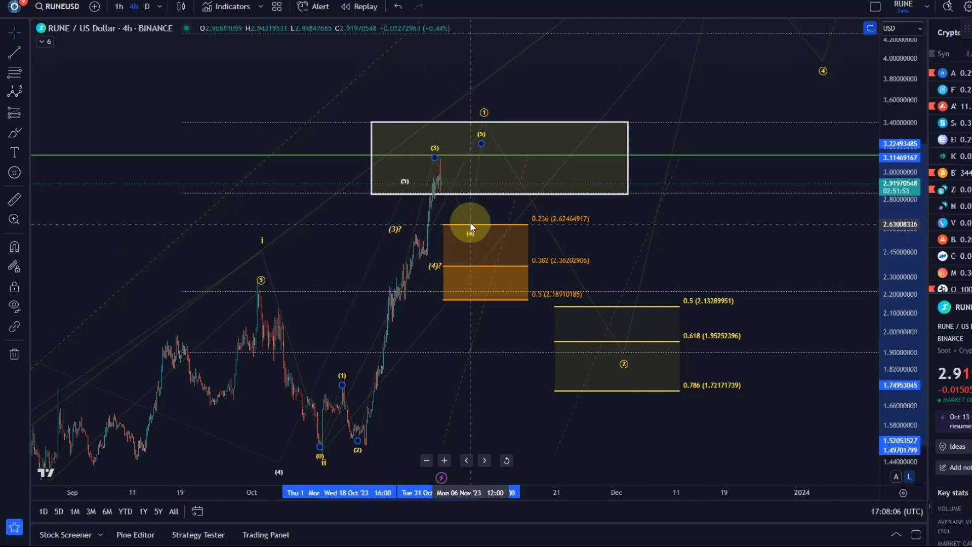
{"action": "mouse_move", "coordinate": [482, 144]}
{"action": "left_mouse_down"}
{"action": "mouse_move", "coordinate": [506, 141]}
{"action": "mouse_move", "coordinate": [512, 128]}
{"action": "left_mouse_up"}
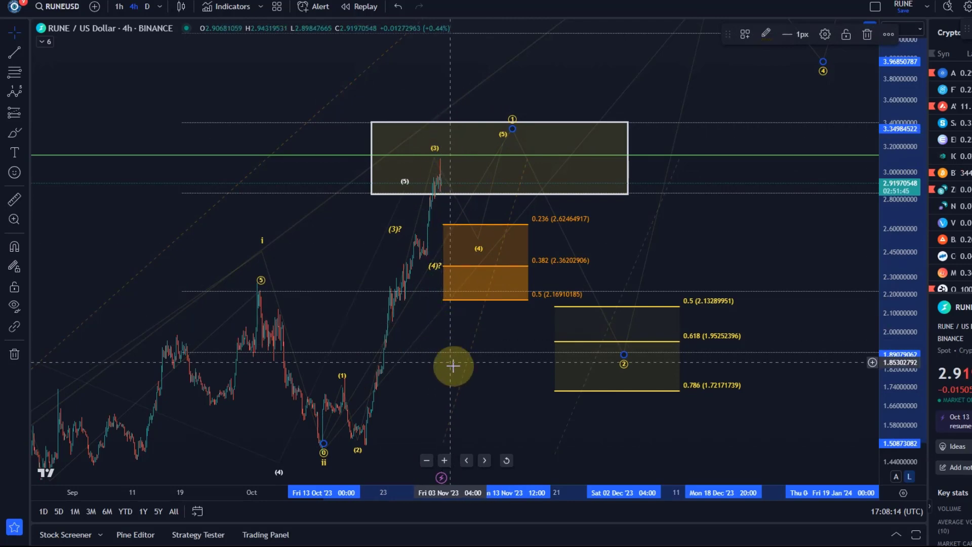
{"action": "left_click_drag", "start_coordinate": [904, 271], "coordinate": [912, 337]}
{"action": "scroll", "coordinate": [642, 415], "scroll_direction": "down", "scroll_amount": 5}
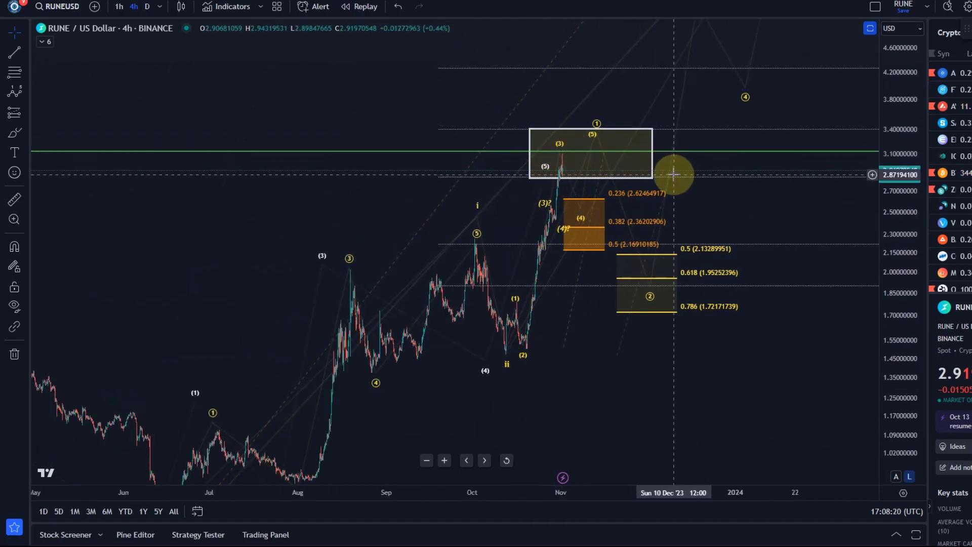
{"action": "left_click", "coordinate": [627, 136]}
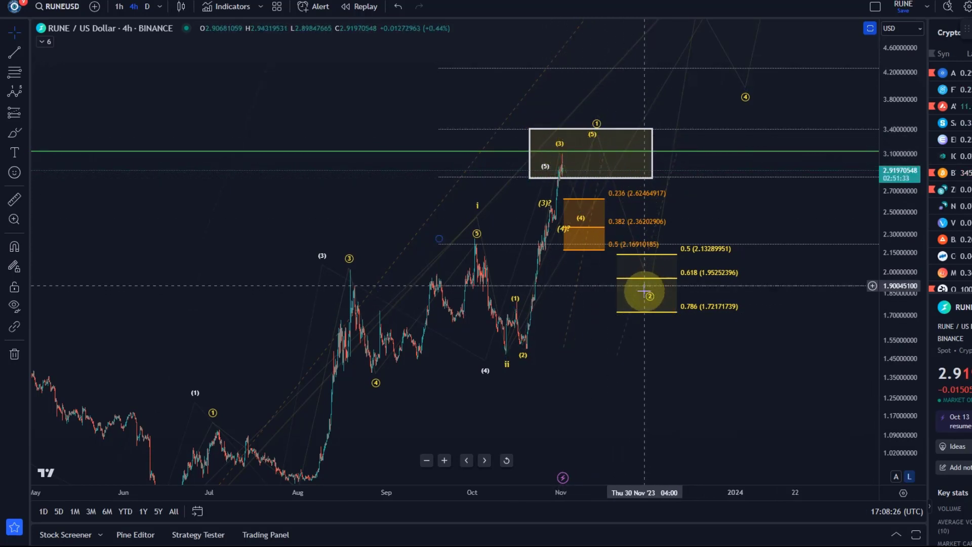
{"action": "left_click_drag", "start_coordinate": [743, 428], "coordinate": [603, 463]}
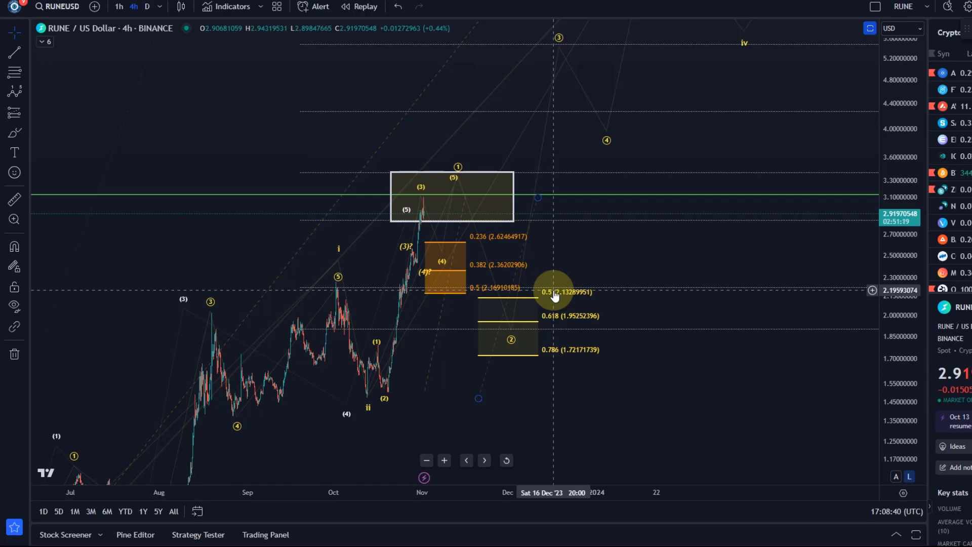
{"action": "scroll", "coordinate": [557, 296], "scroll_direction": "down", "scroll_amount": 2}
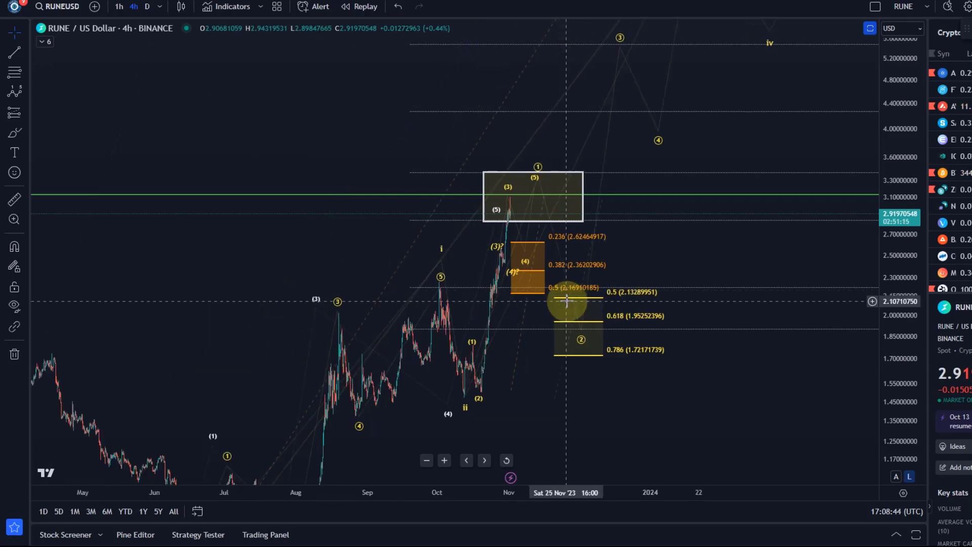
{"action": "left_click_drag", "start_coordinate": [883, 200], "coordinate": [936, 337]}
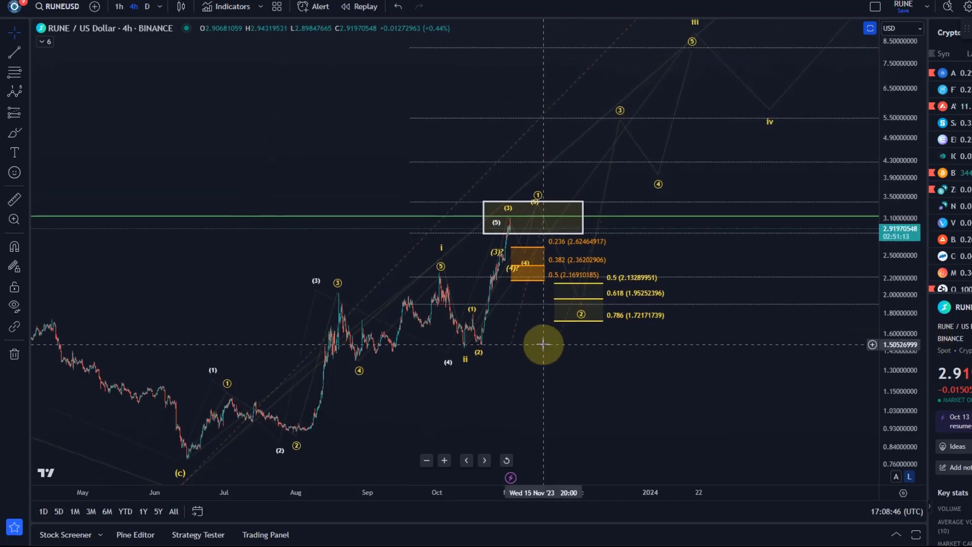
{"action": "left_click_drag", "start_coordinate": [613, 369], "coordinate": [536, 369]}
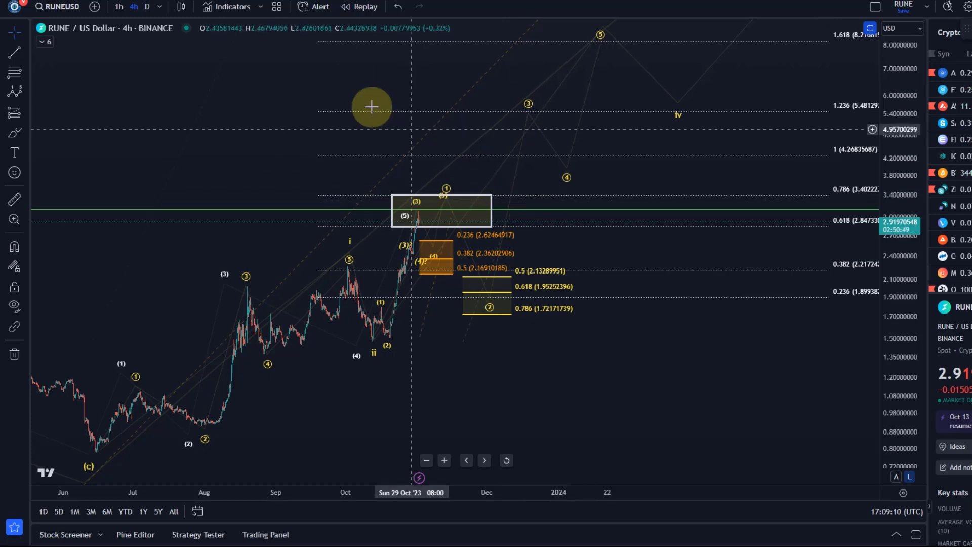
{"action": "left_click_drag", "start_coordinate": [311, 117], "coordinate": [207, 207]}
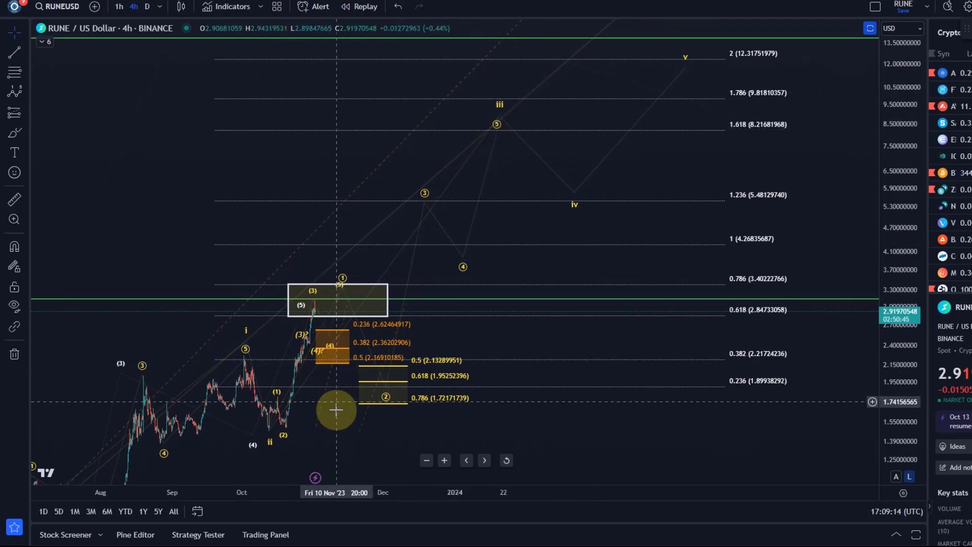
{"action": "left_click_drag", "start_coordinate": [390, 401], "coordinate": [445, 310]}
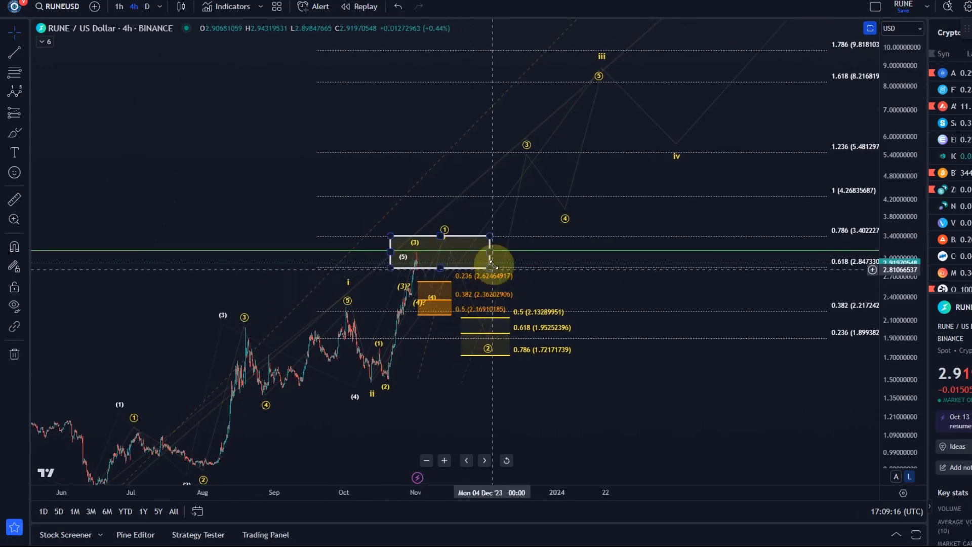
{"action": "left_click", "coordinate": [600, 96]}
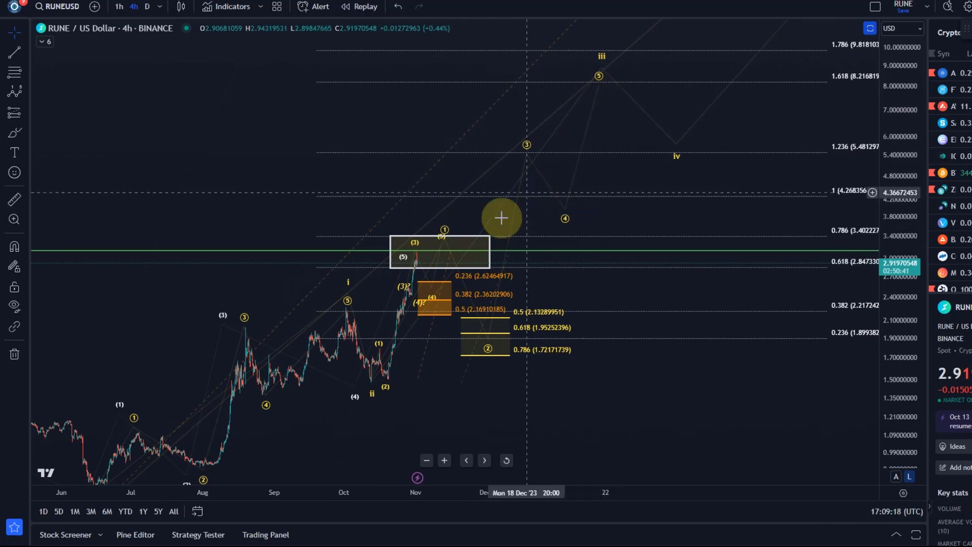
{"action": "left_click", "coordinate": [453, 298]}
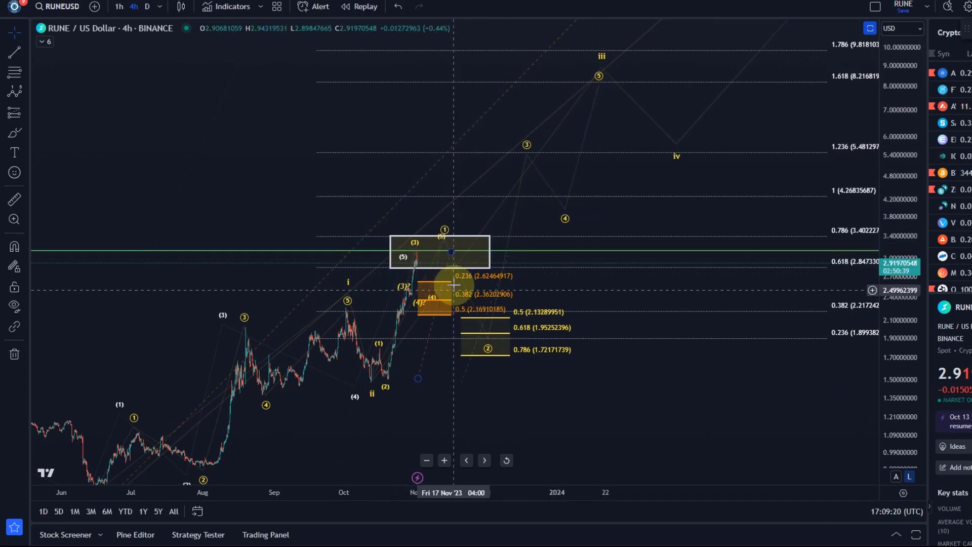
{"action": "left_click", "coordinate": [474, 267]}
{"action": "left_click", "coordinate": [463, 244]}
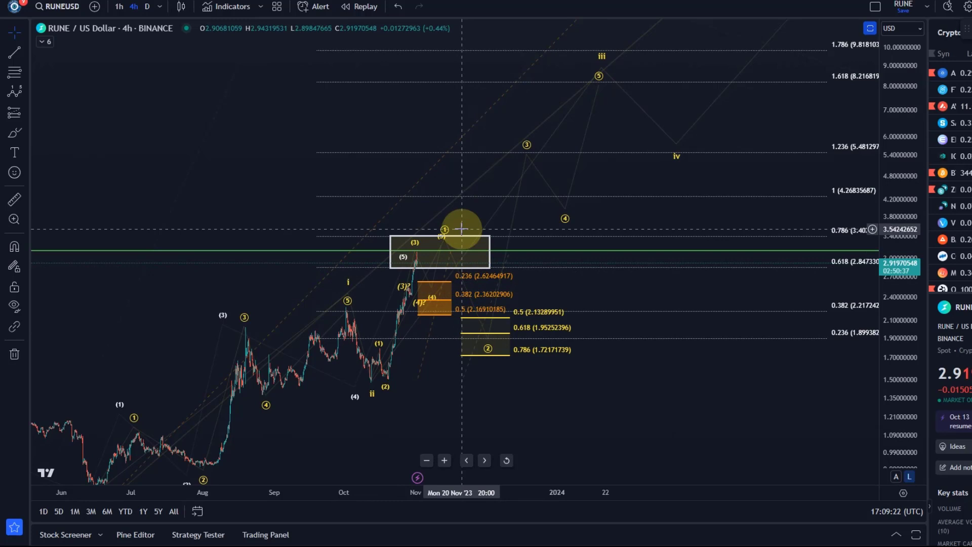